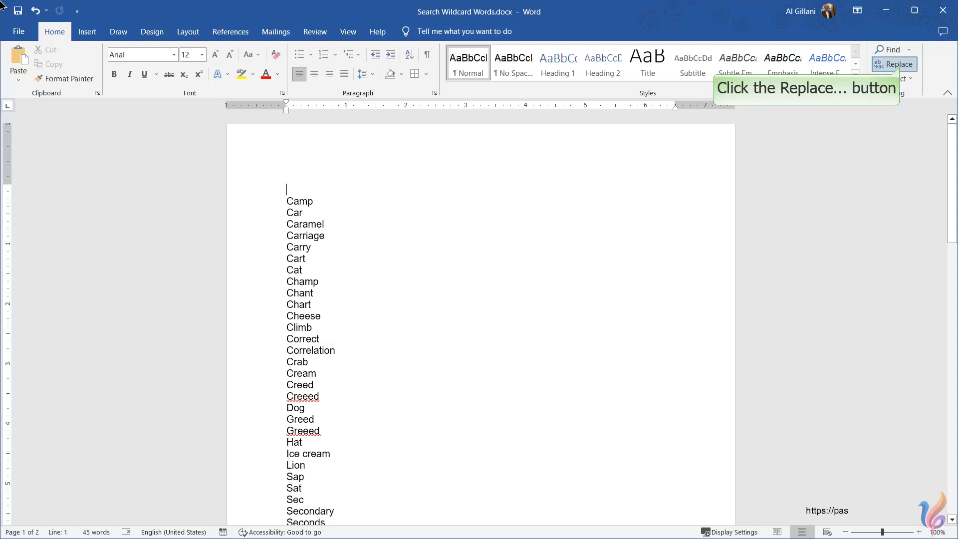
Open Find and Replace, enable wildcards, and search for the pattern [a]r, stepping through the first three matches
click(898, 65)
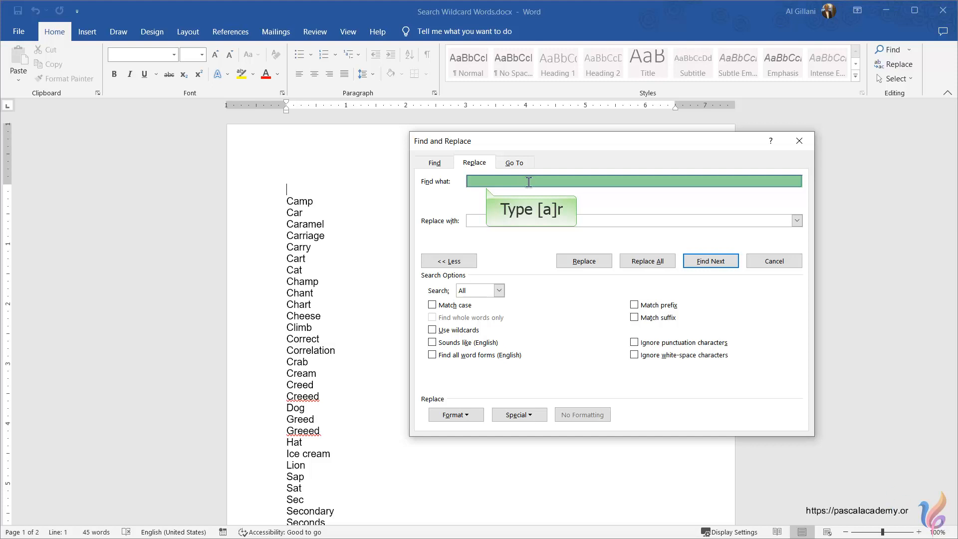
text([a]r)
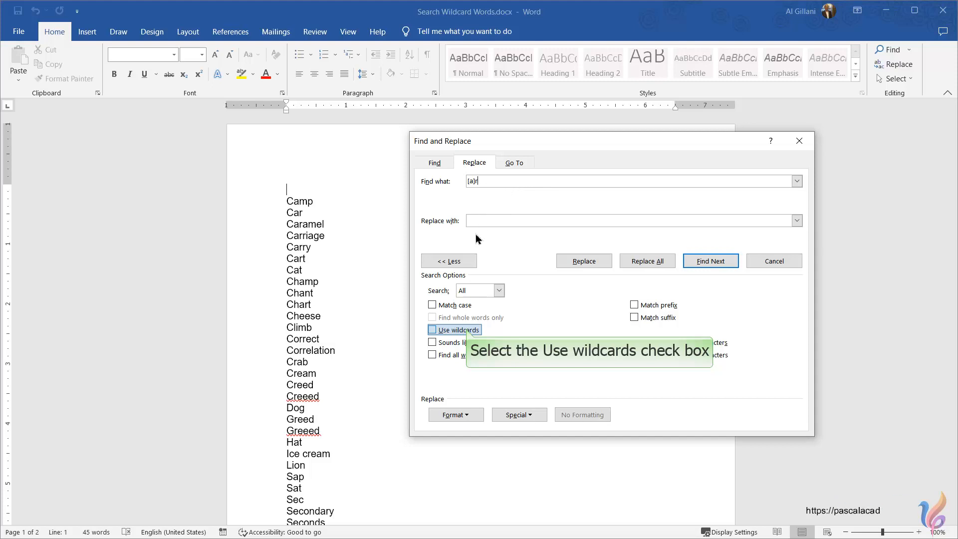
click(459, 330)
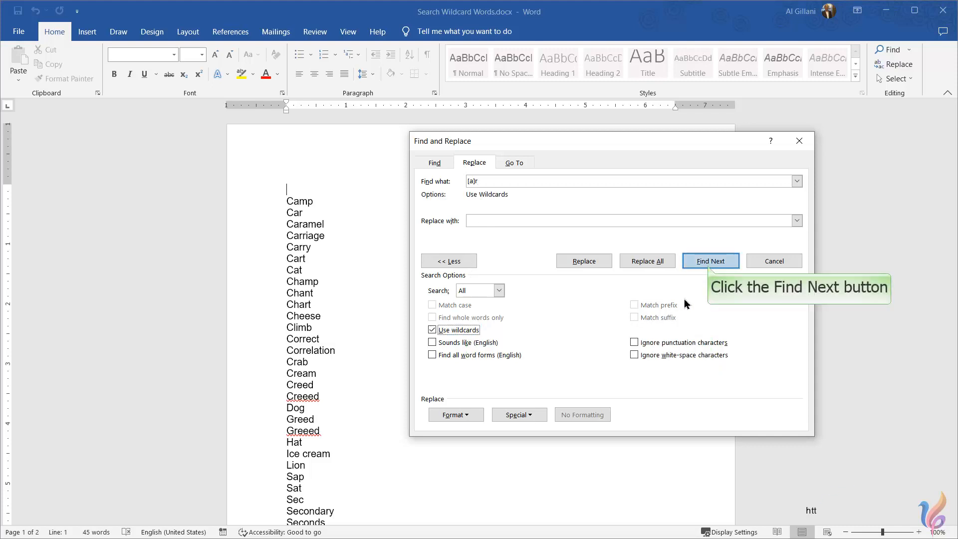
click(708, 265)
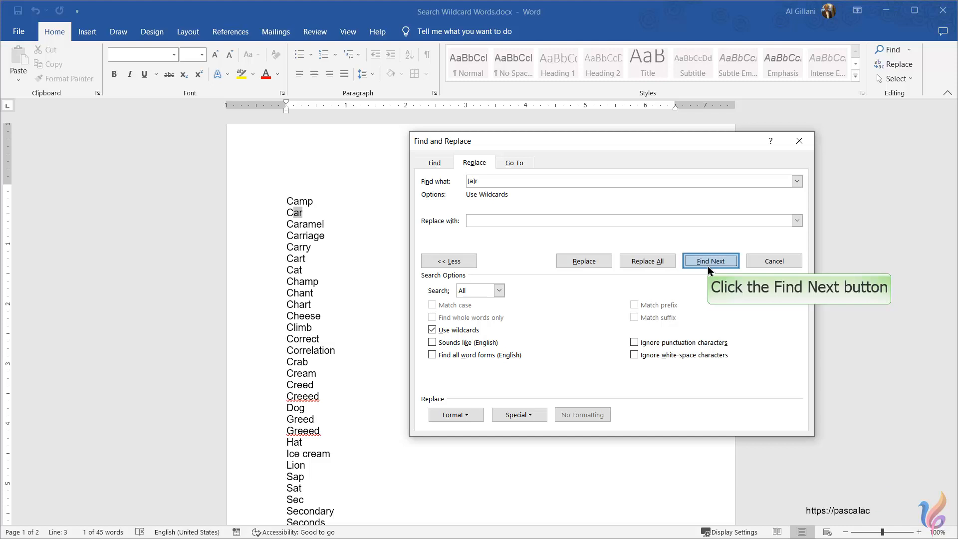
click(707, 265)
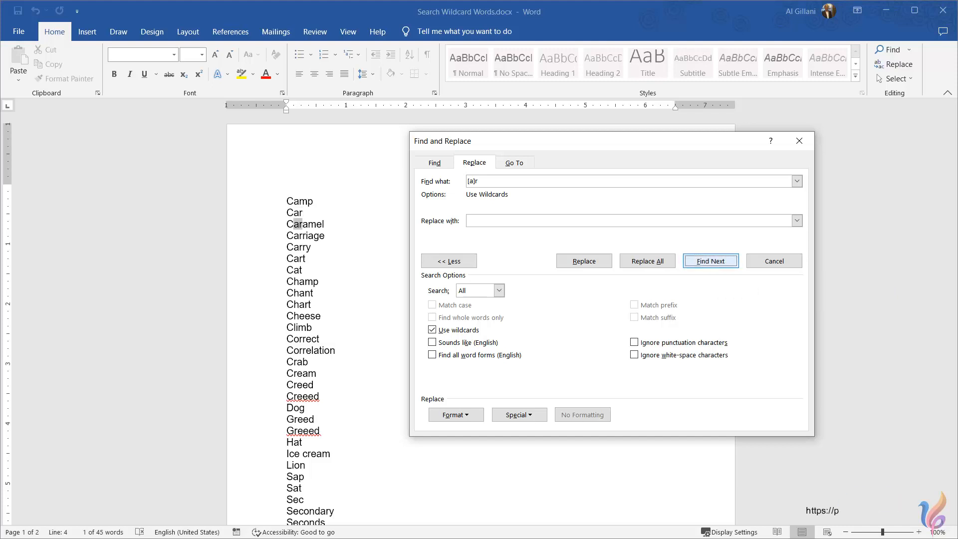
key(Return)
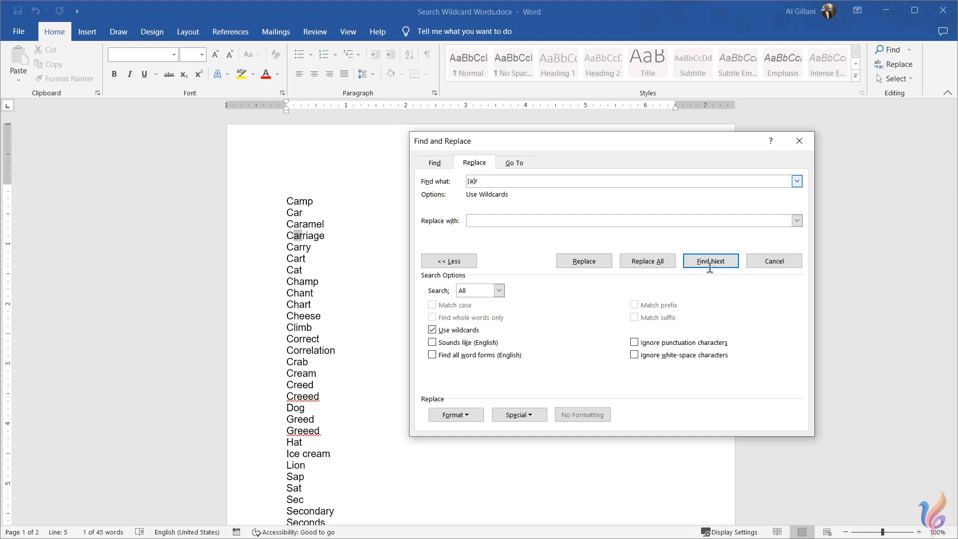
Change the search pattern to S[e]co and step through two matches in the word list
click(482, 181)
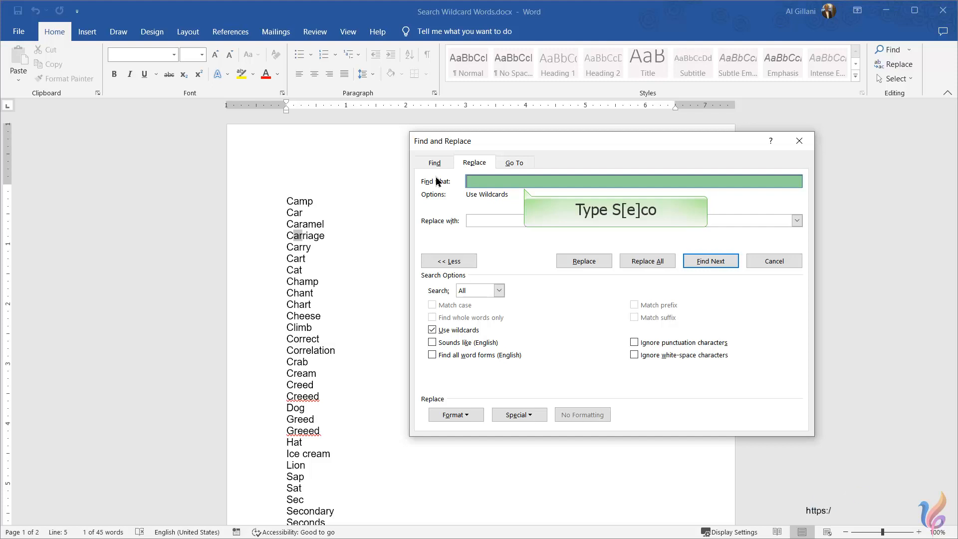
text(S[e]co)
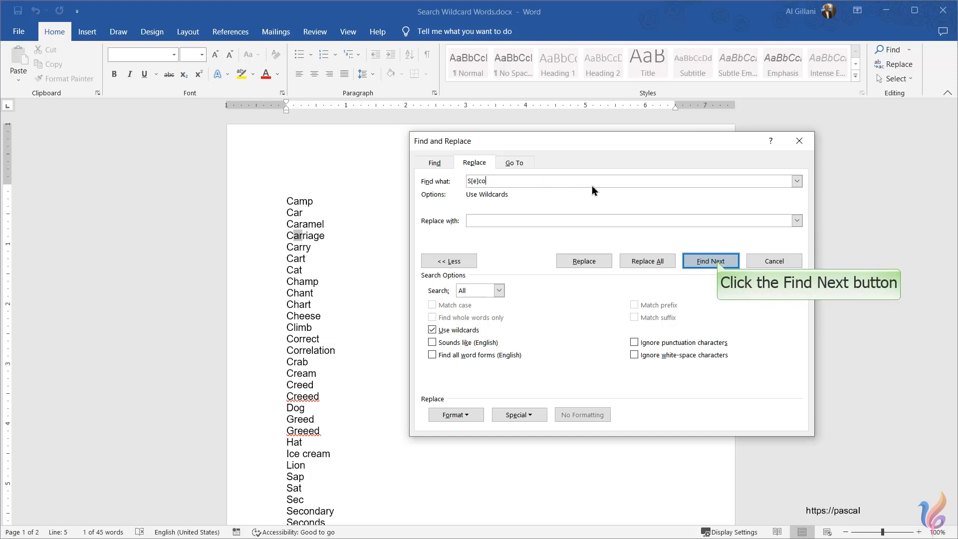
click(718, 263)
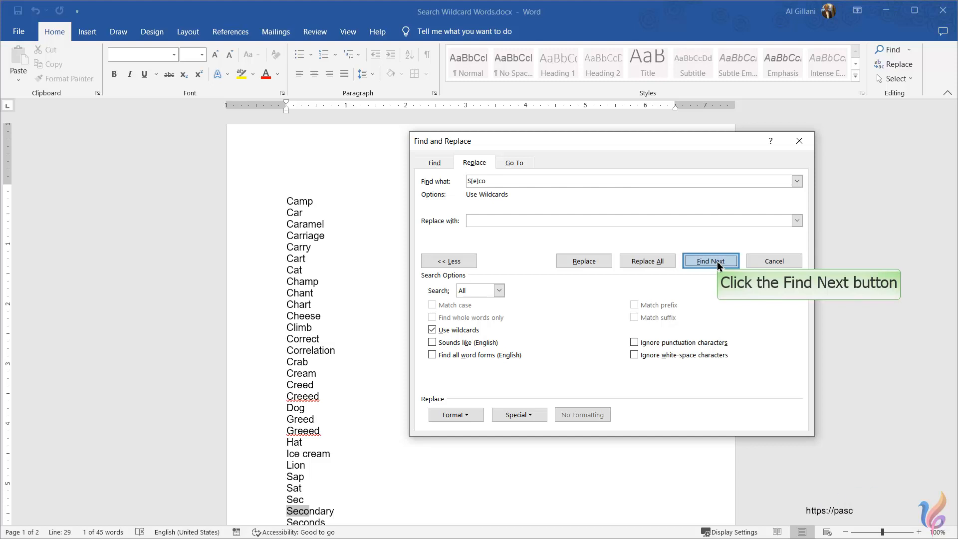
click(718, 263)
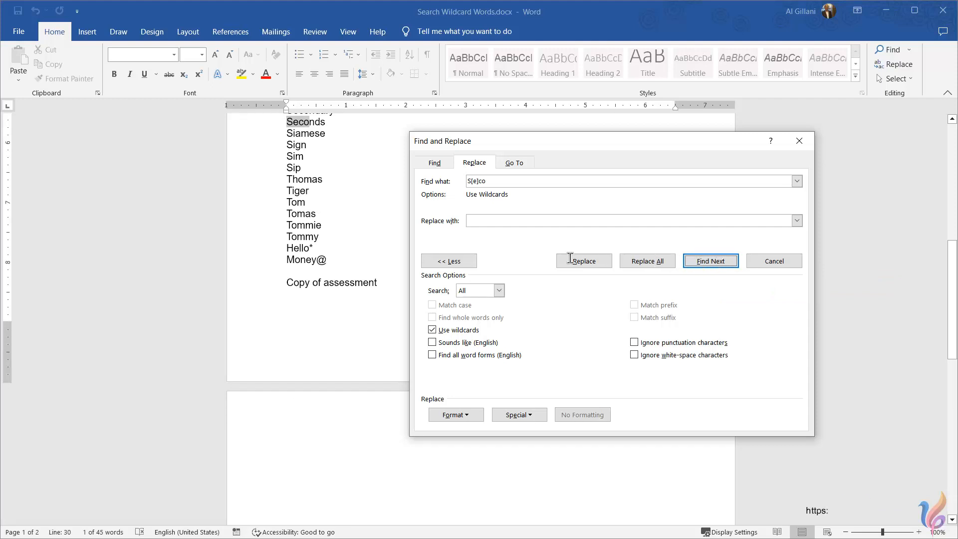
Search for the pattern C[lor] from the blank line at the document's start, stepping through three matches
click(389, 194)
scroll(388, 194, up, 2)
click(486, 181)
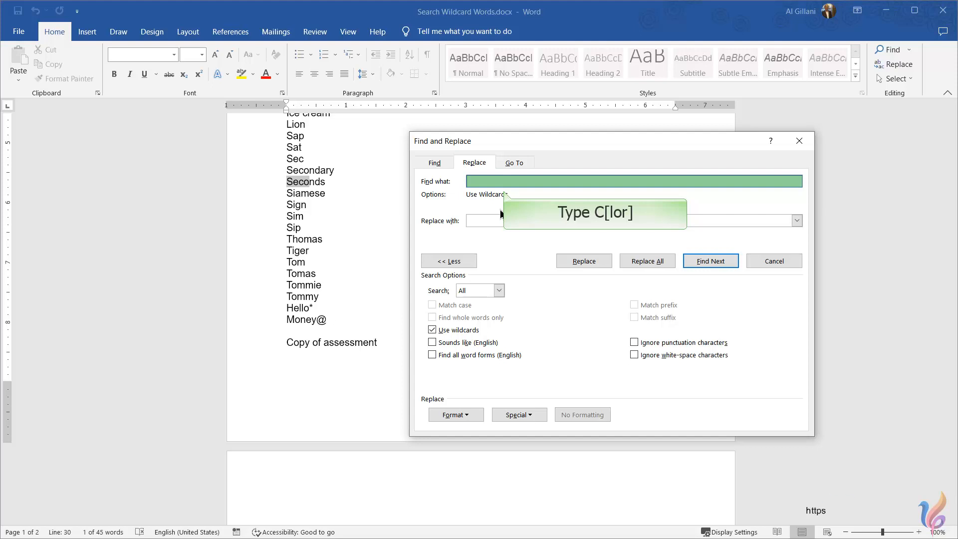
text(C[lor])
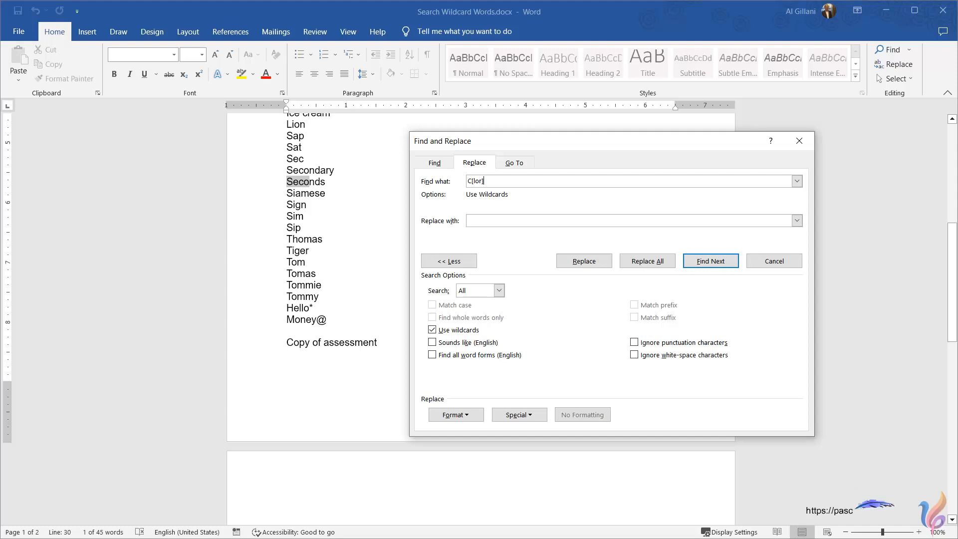
click(344, 188)
scroll(344, 188, up, 10)
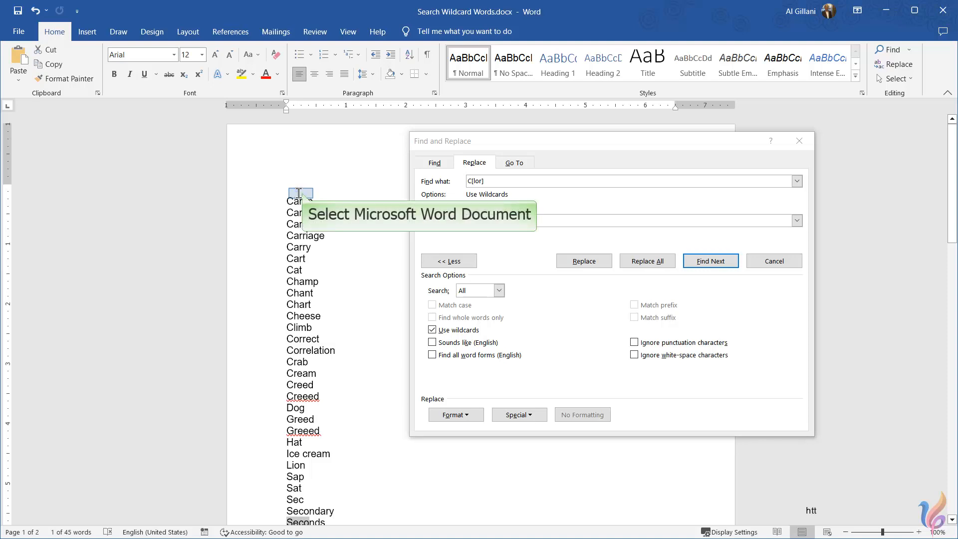
click(297, 193)
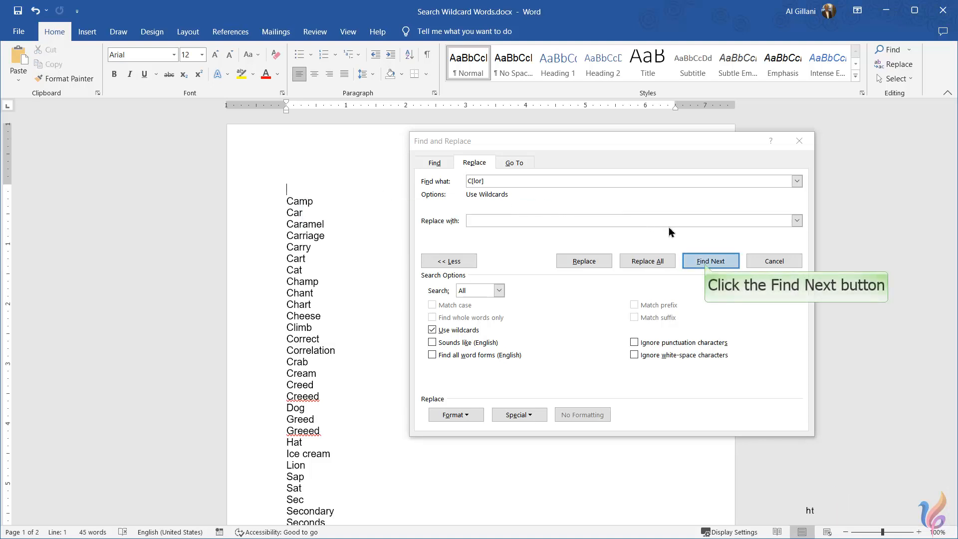
click(704, 264)
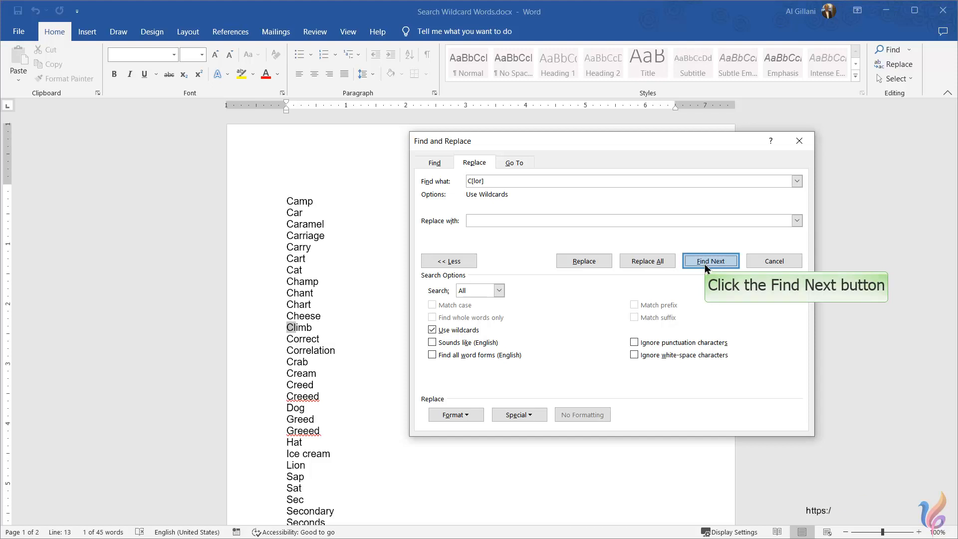
click(705, 264)
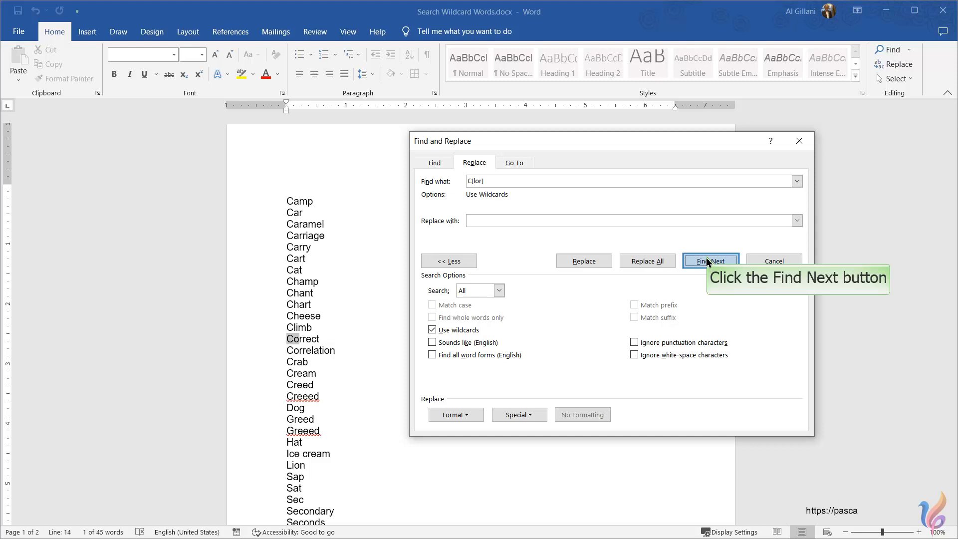
click(707, 261)
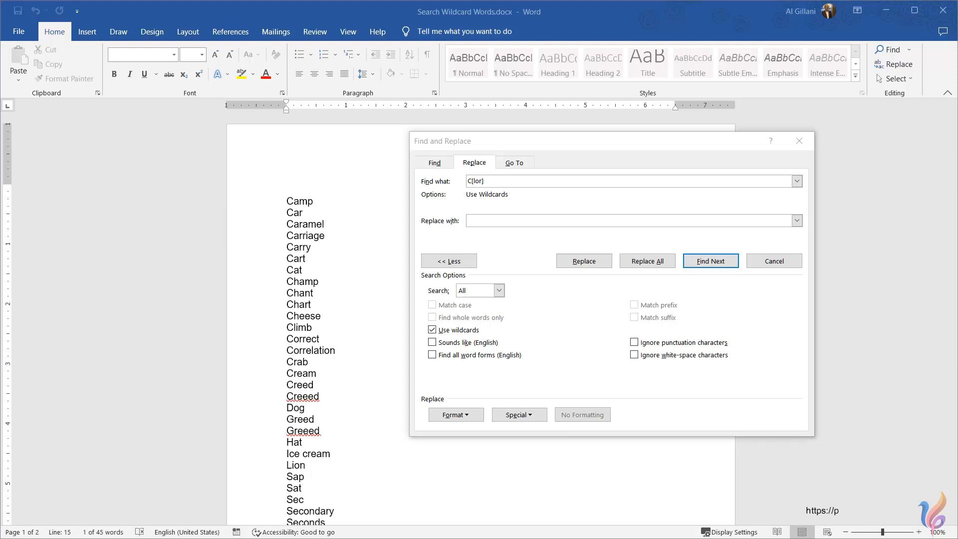
Change the search pattern to [ahro]mp and step through its matches until the whole document has been searched
click(508, 180)
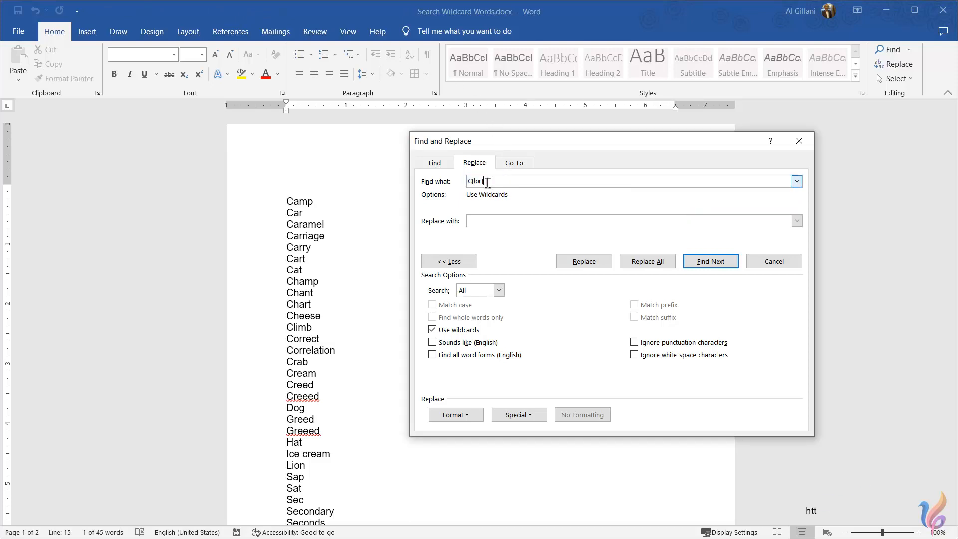
drag(488, 182, 419, 183)
text([ahro)
text(])
text(p)
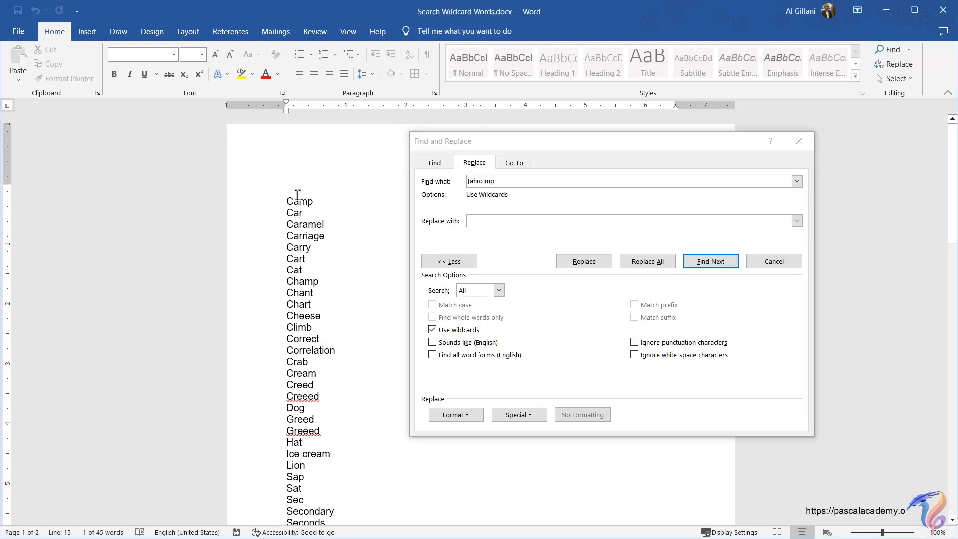
click(711, 261)
click(713, 261)
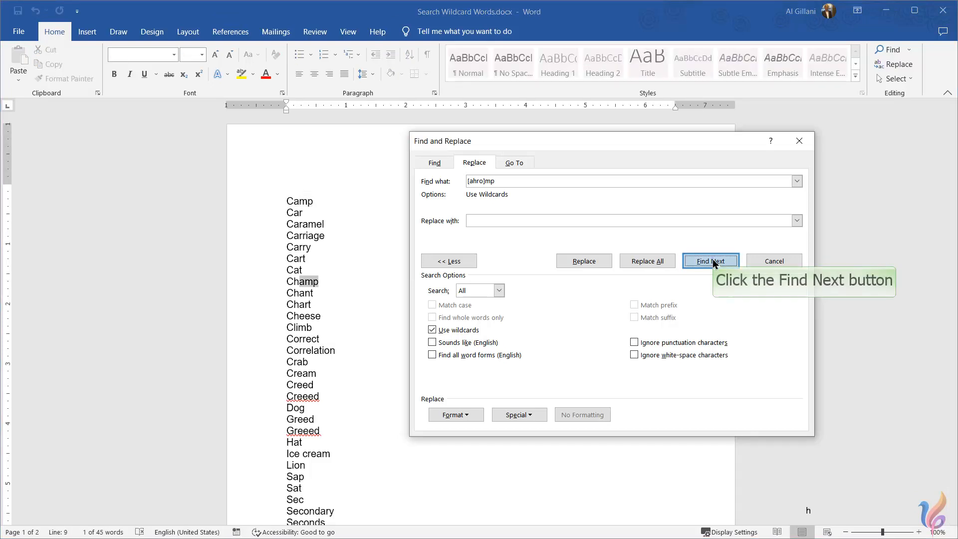
click(713, 260)
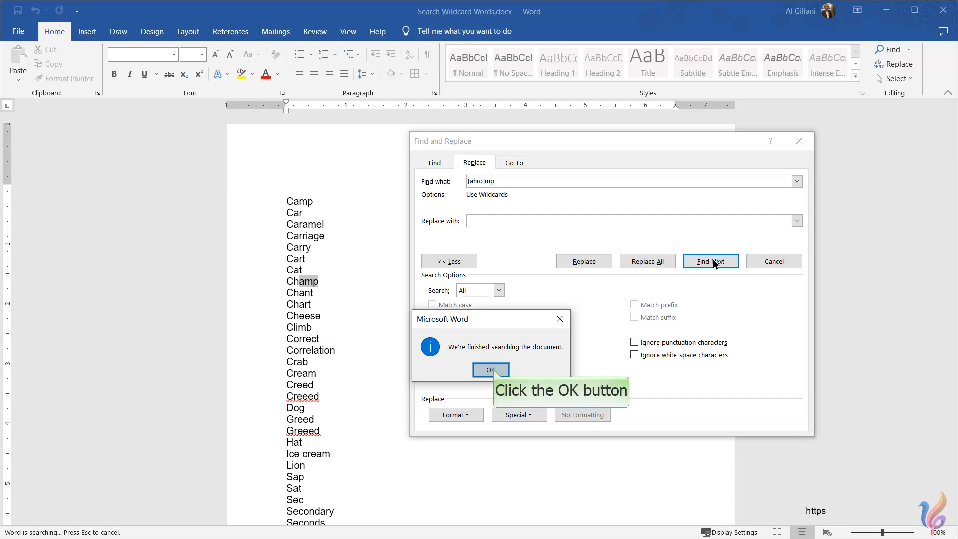
click(493, 370)
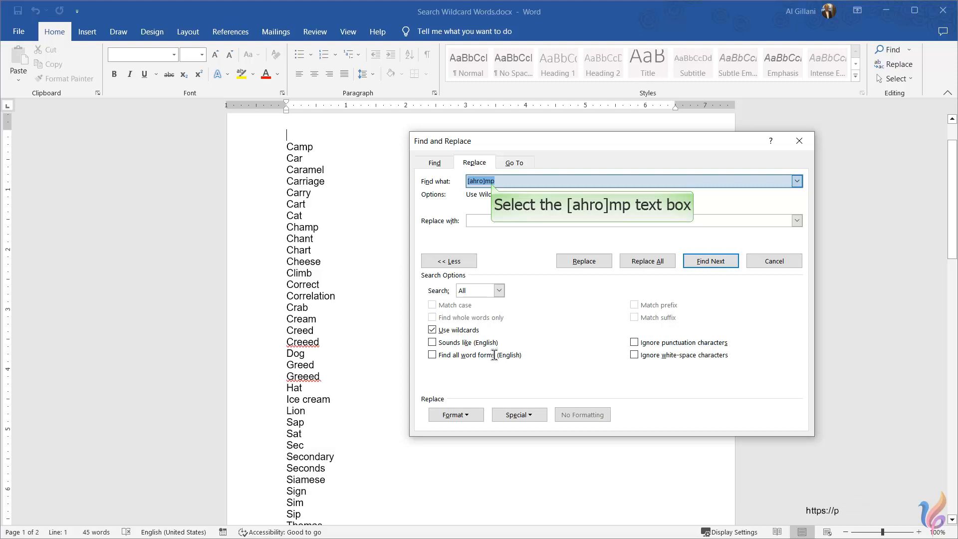
Change the search pattern to the character range [l-o] and step through the first two matches
click(501, 187)
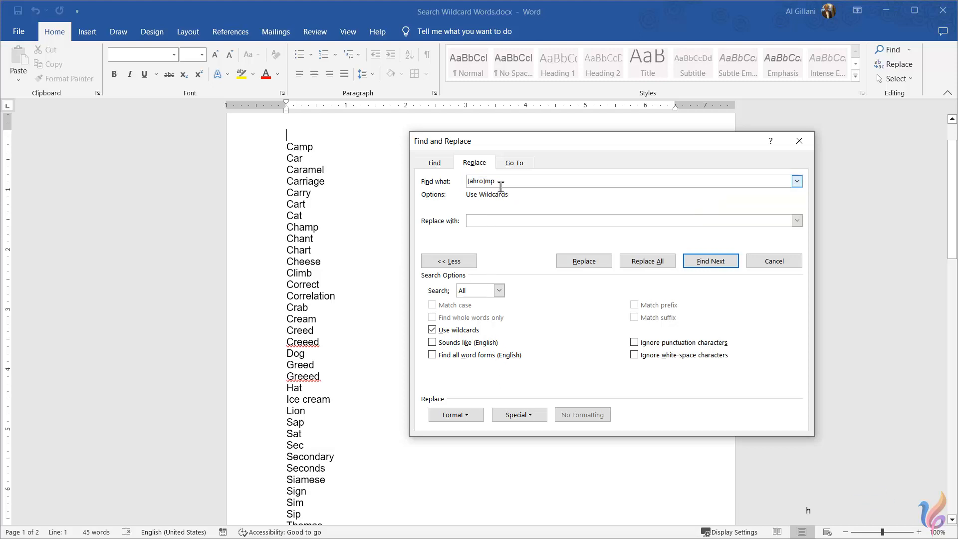
drag(501, 187, 457, 184)
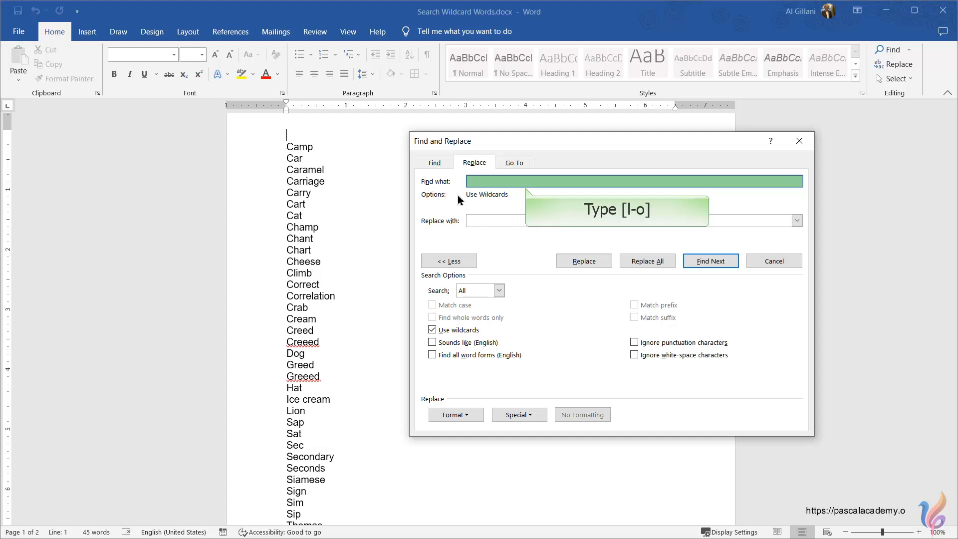
text([l-o])
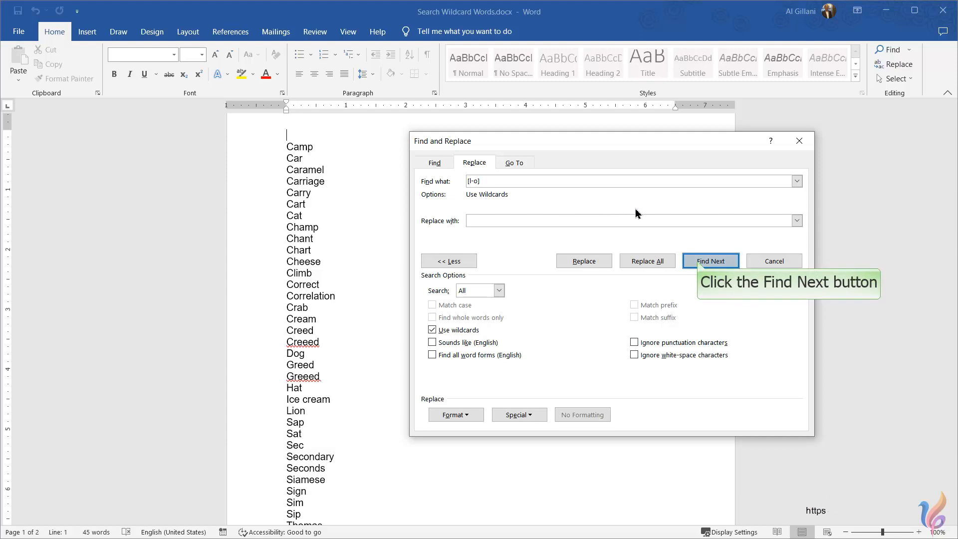
click(698, 261)
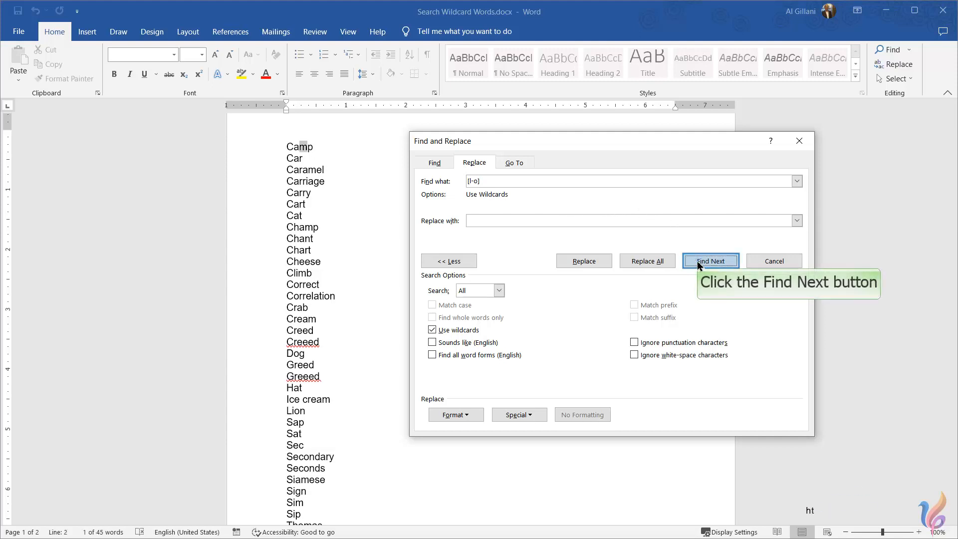
click(697, 261)
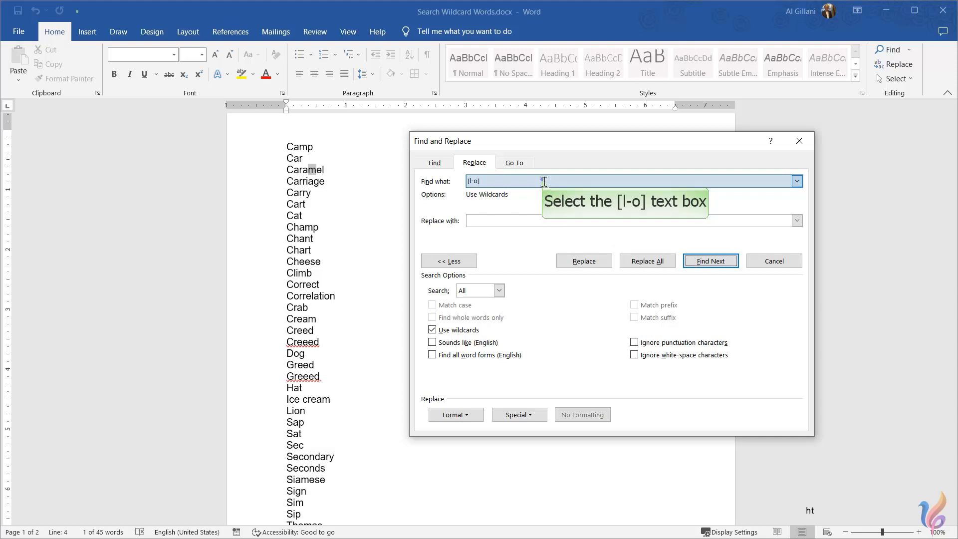
Change the search pattern to [S][a] and step through its matches until the whole document has been searched
drag(543, 181, 443, 183)
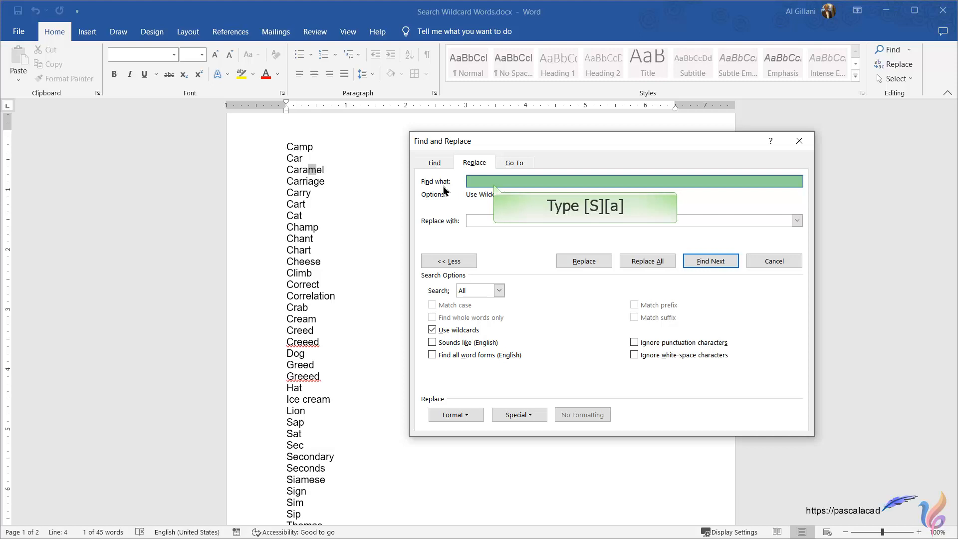
text([S][a])
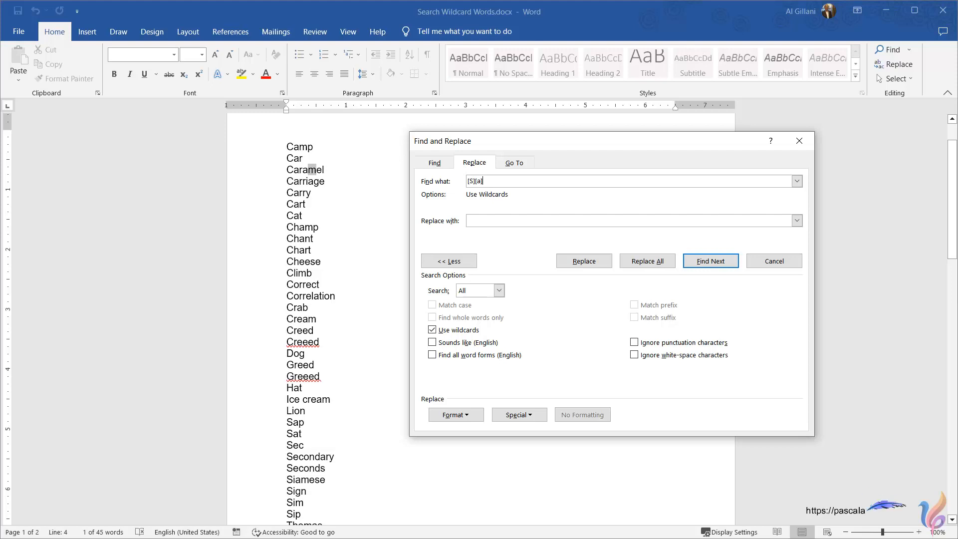
click(714, 264)
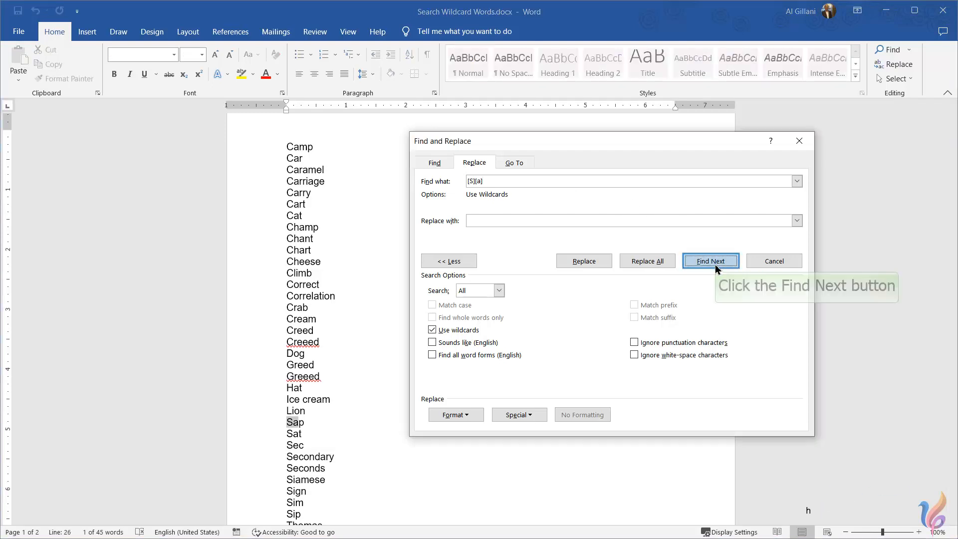
click(715, 264)
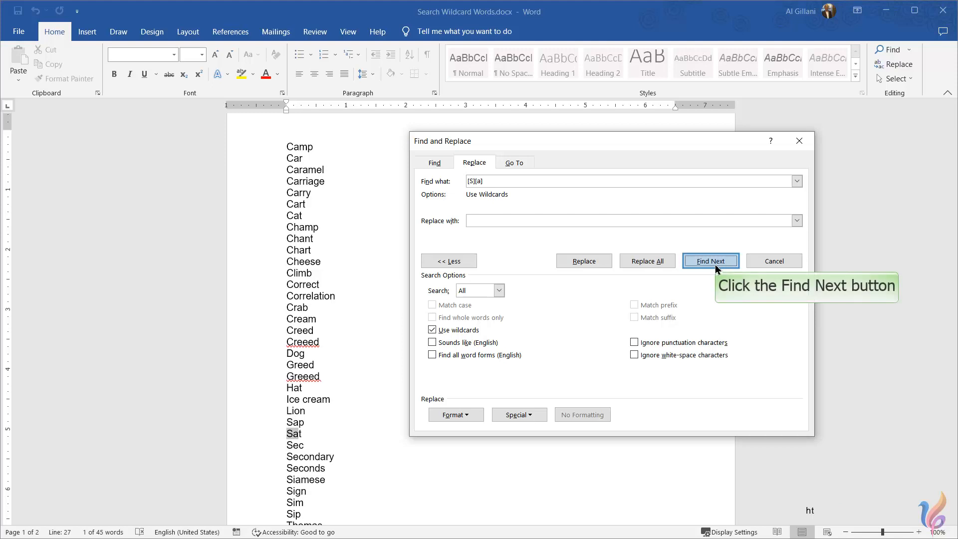
click(714, 264)
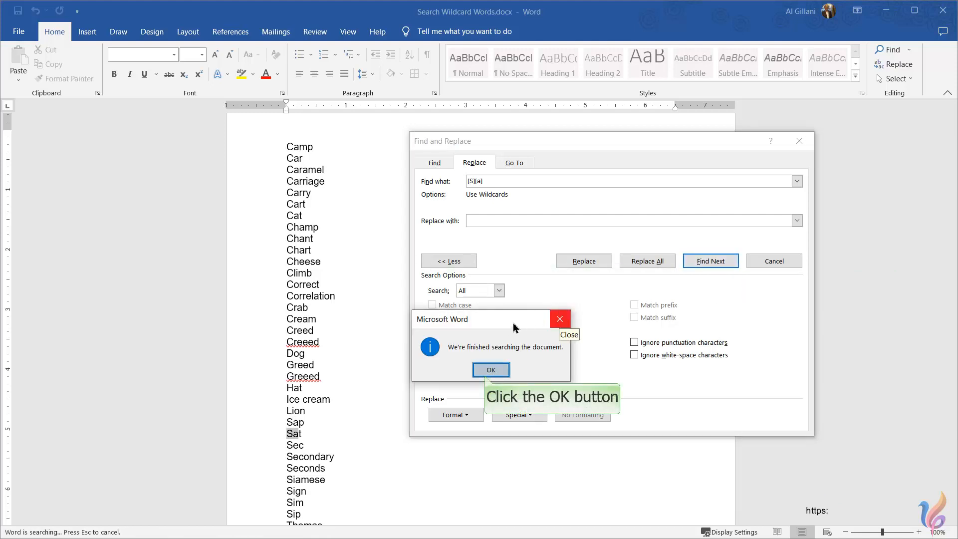
click(485, 376)
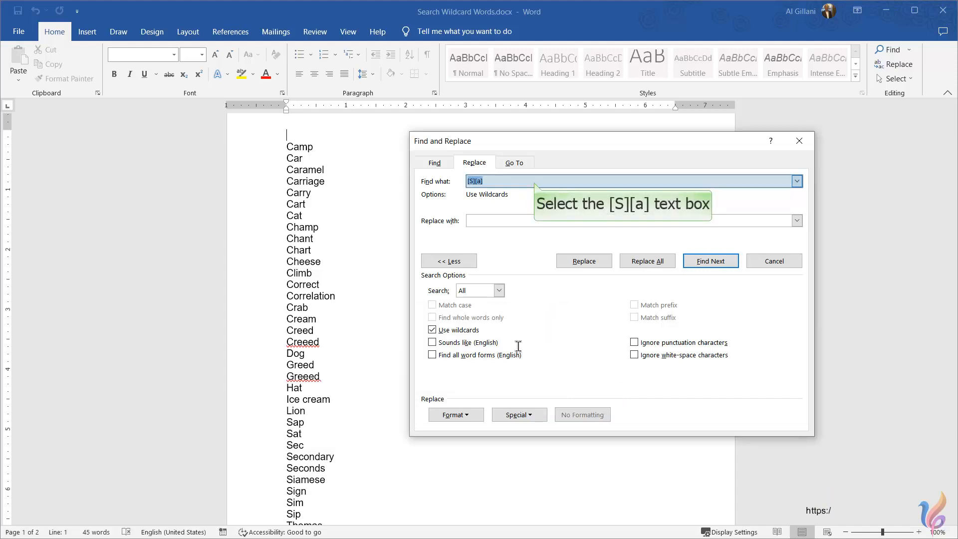
Change the search pattern to C[!a-h] and step through two matches from the blank line at the document's start
click(534, 183)
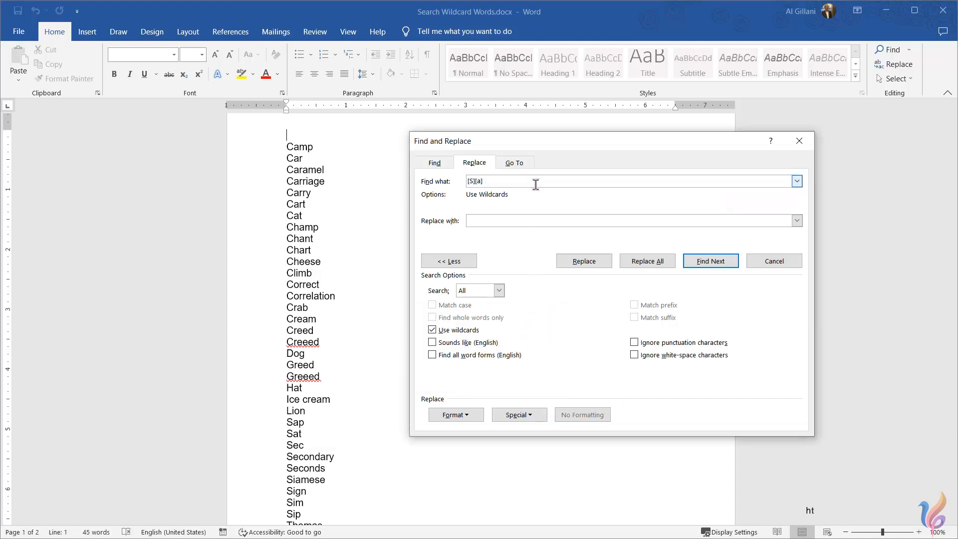
drag(535, 183, 394, 179)
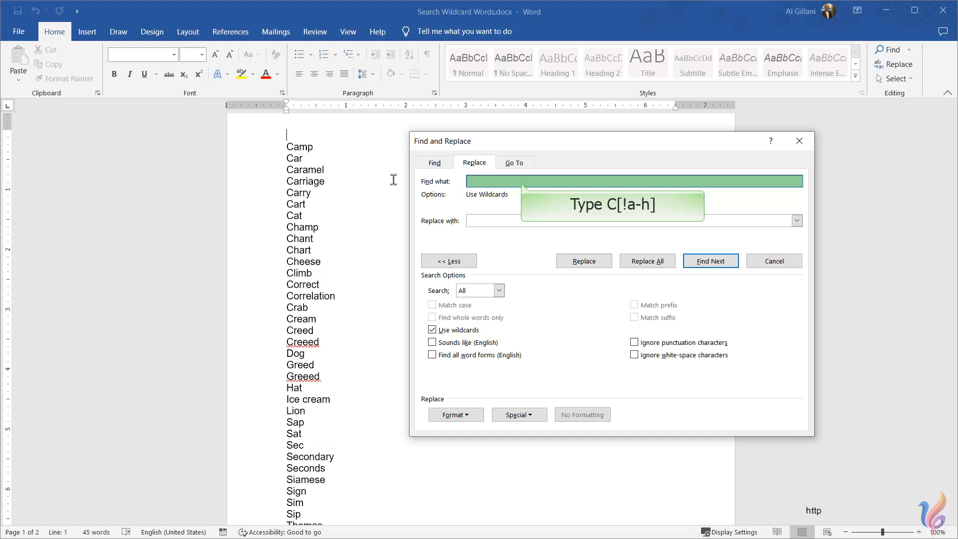
text(C[!a-h])
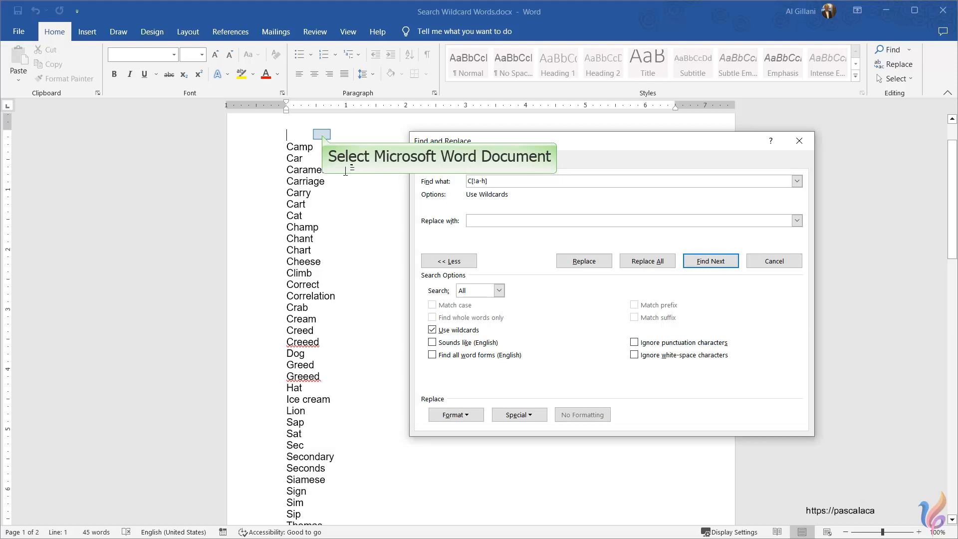
click(322, 135)
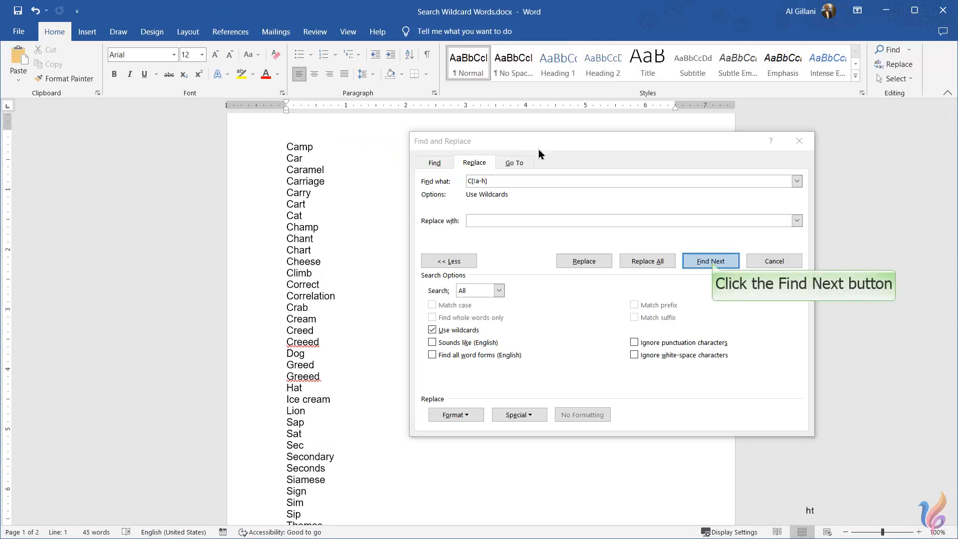
click(711, 262)
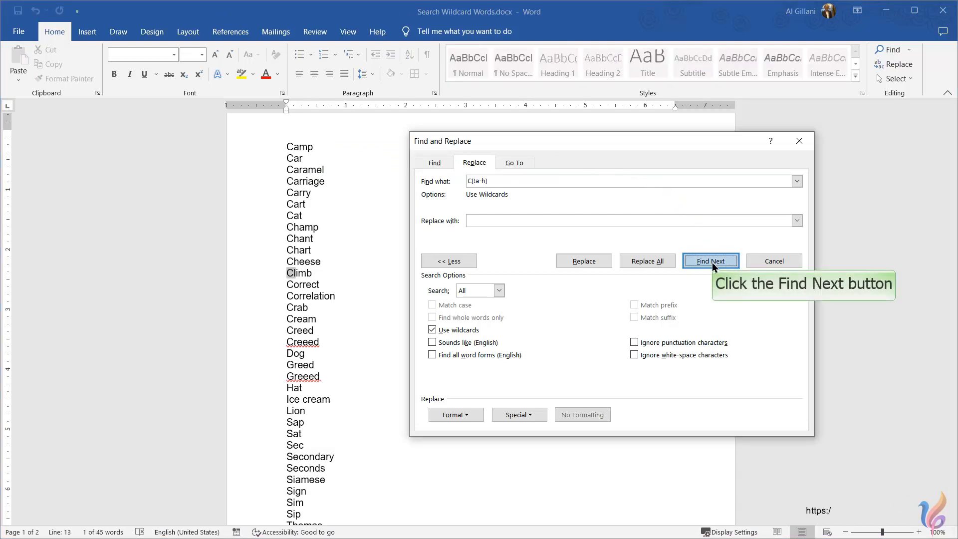
click(712, 262)
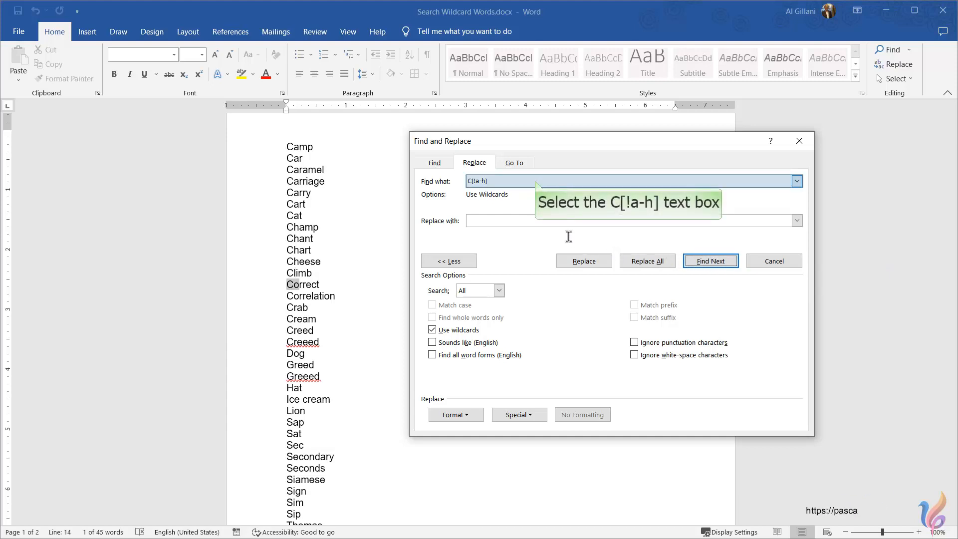
Change the search pattern to re{3} and find the next match in the word list
drag(537, 181, 471, 176)
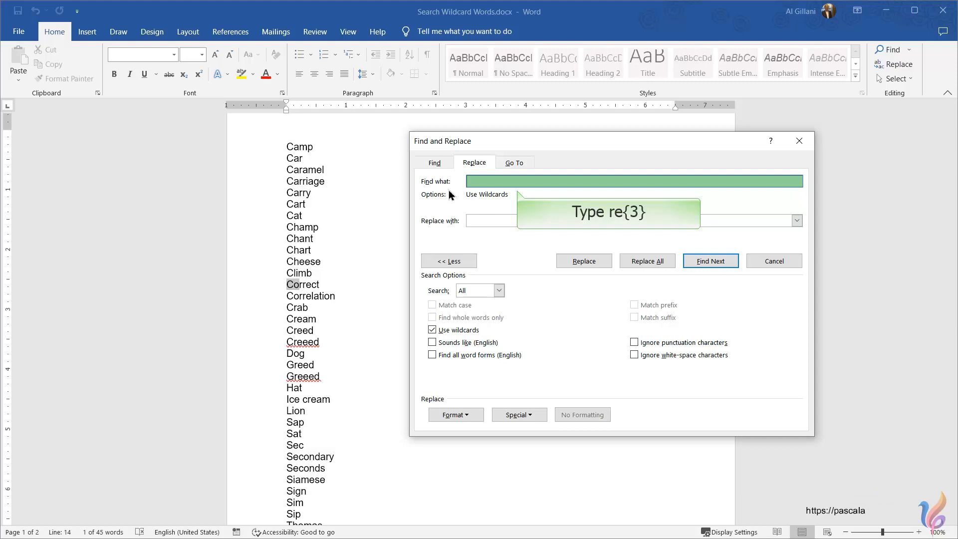
text(re{3})
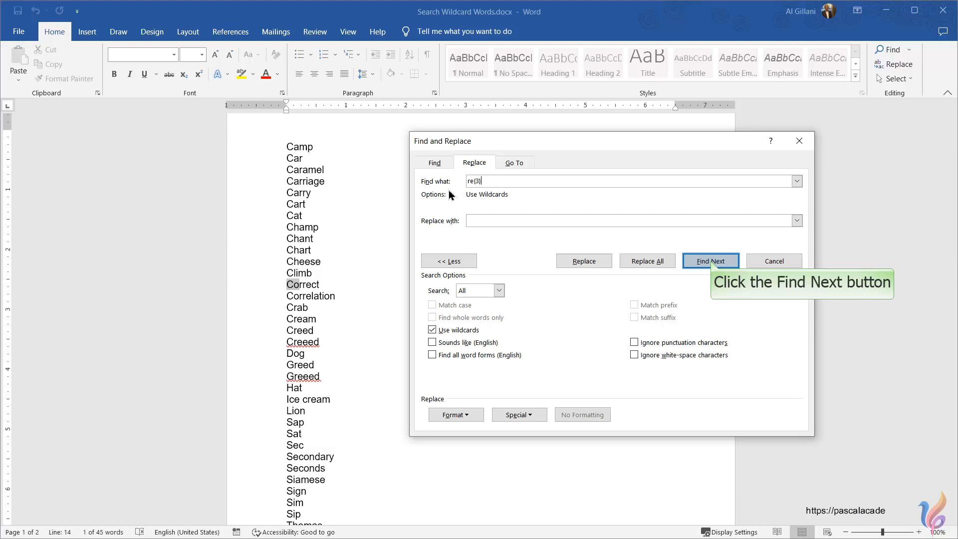
click(710, 262)
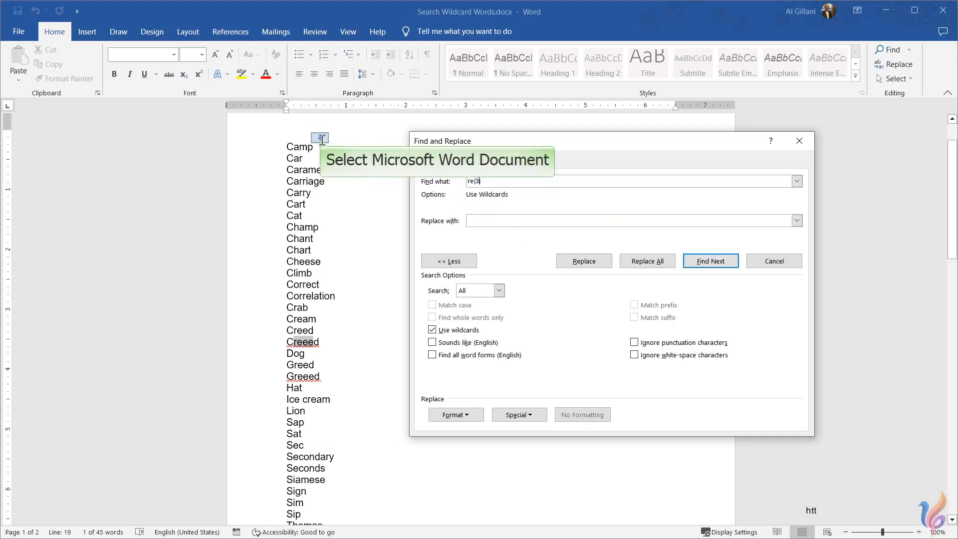
Change the search pattern to re{2} and step through two matches from the blank line at the document's start
click(316, 133)
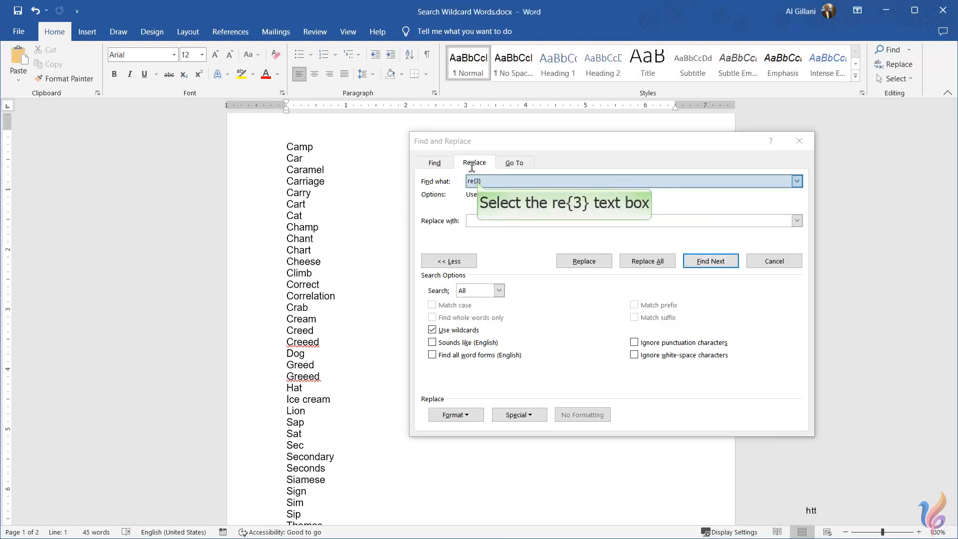
click(478, 183)
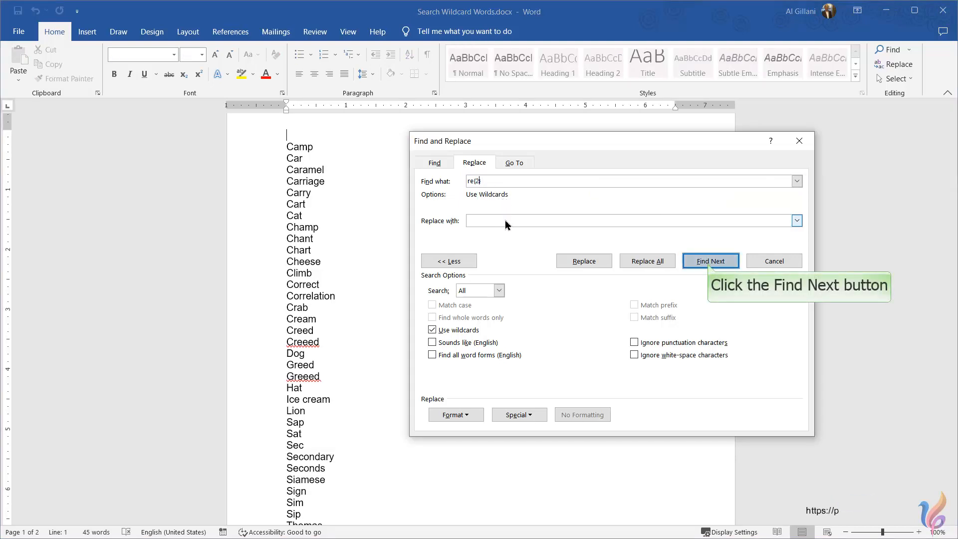
click(708, 264)
click(706, 263)
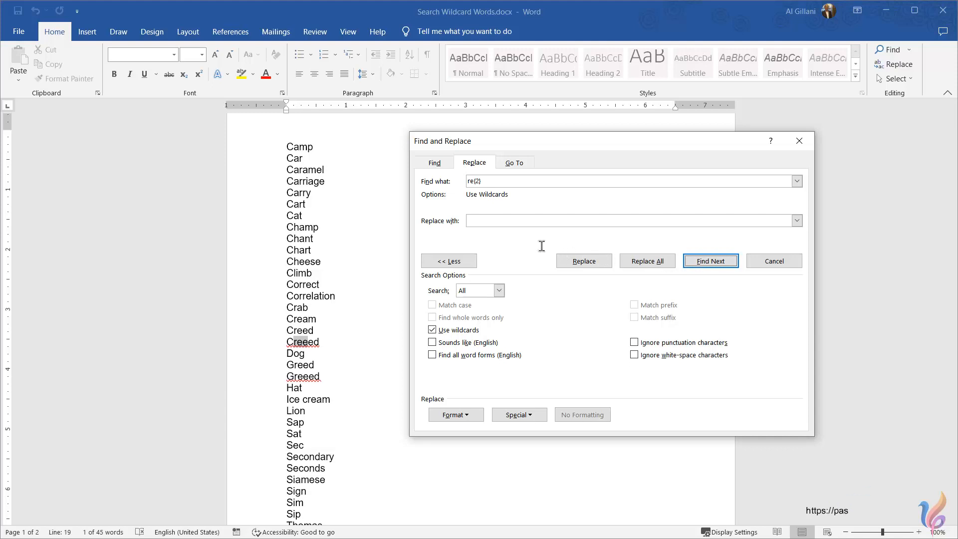
Replace the search pattern with Car@ and step through its first two matches in the word list
drag(483, 183, 453, 182)
key(Delete)
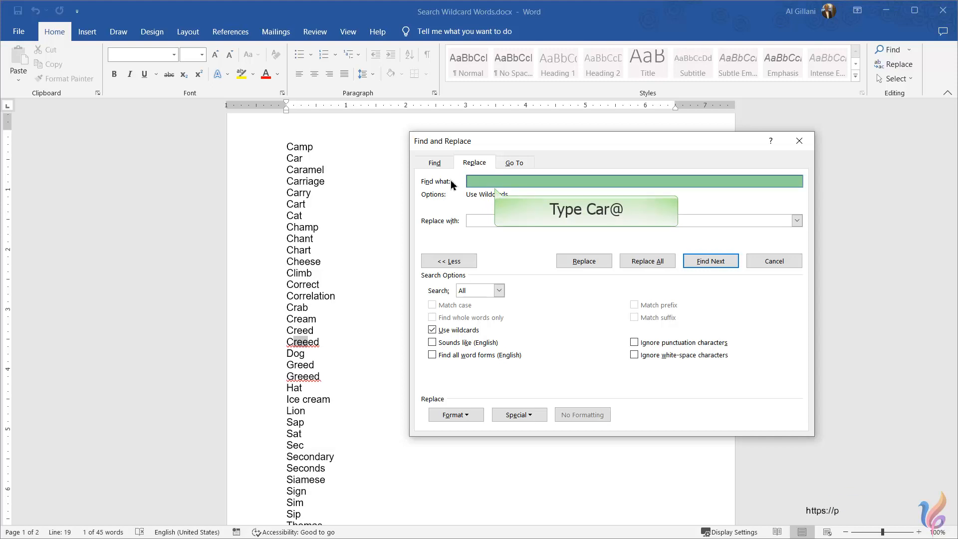
text(Car@)
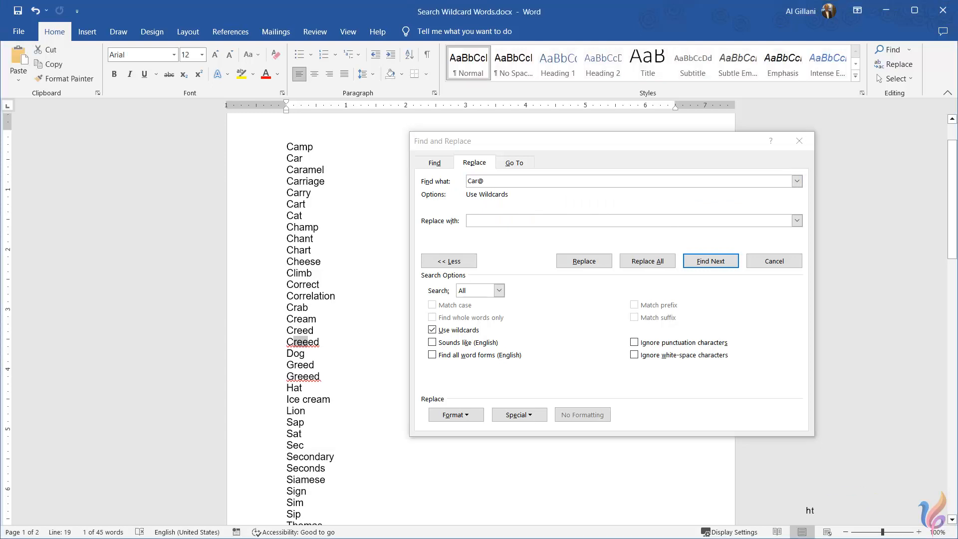
click(699, 265)
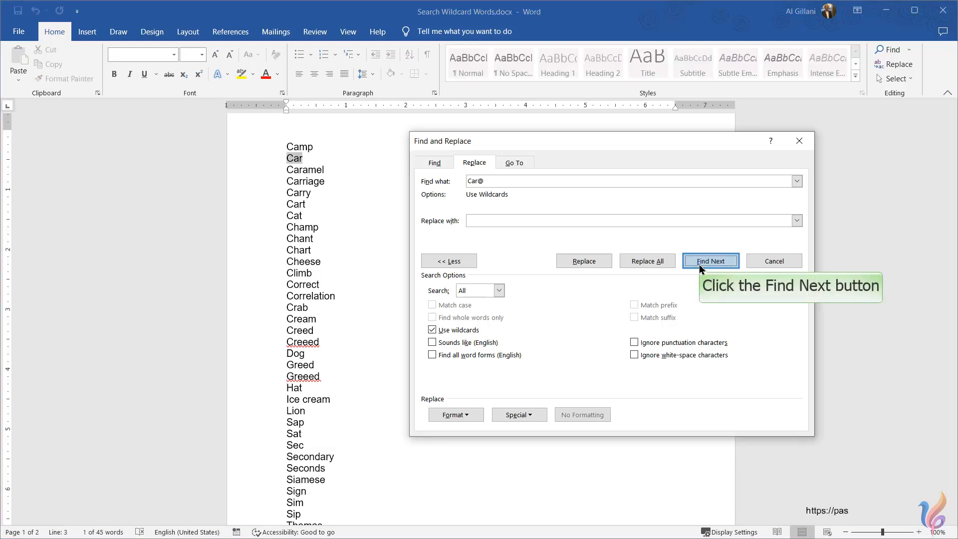
click(699, 264)
Change the search pattern to Carr@ and search for it from the blank line at the document's start
click(477, 180)
text(r)
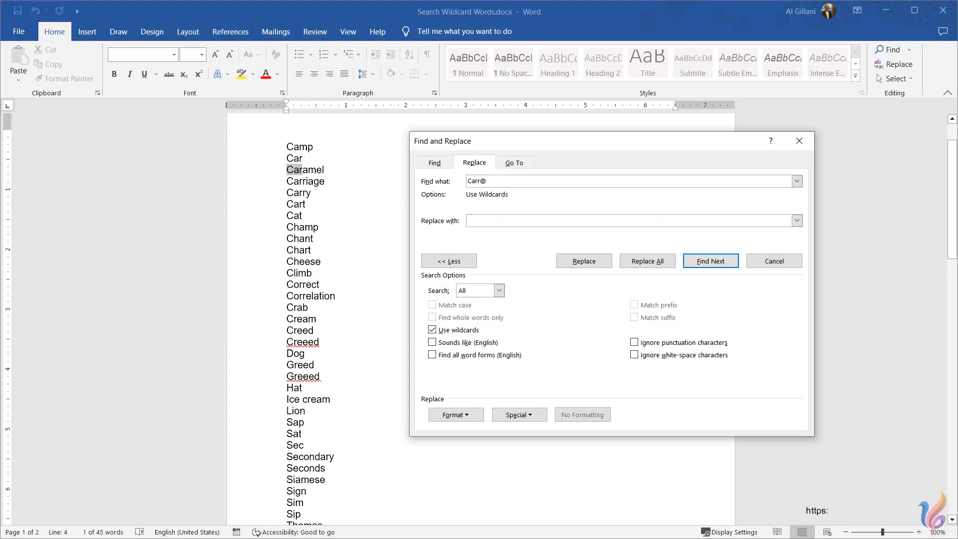
key(Return)
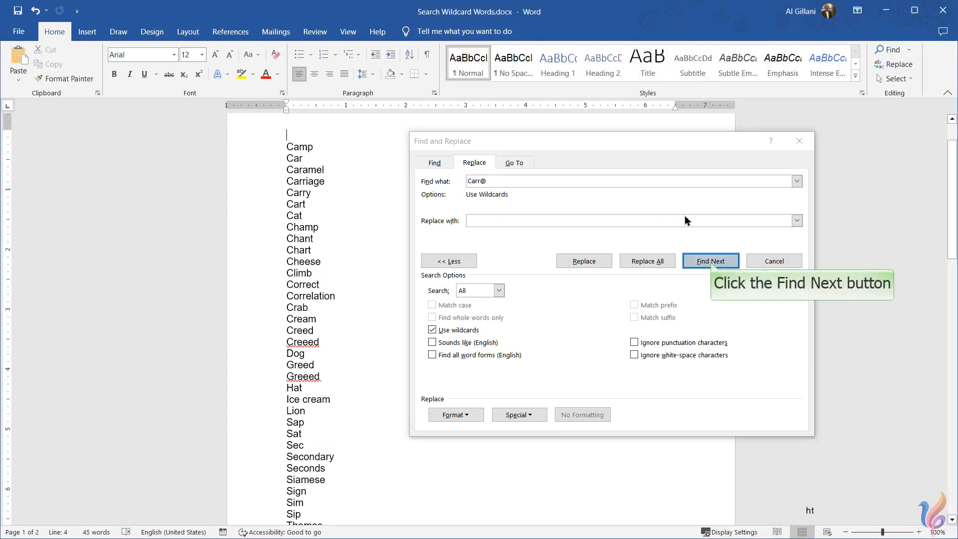
click(710, 261)
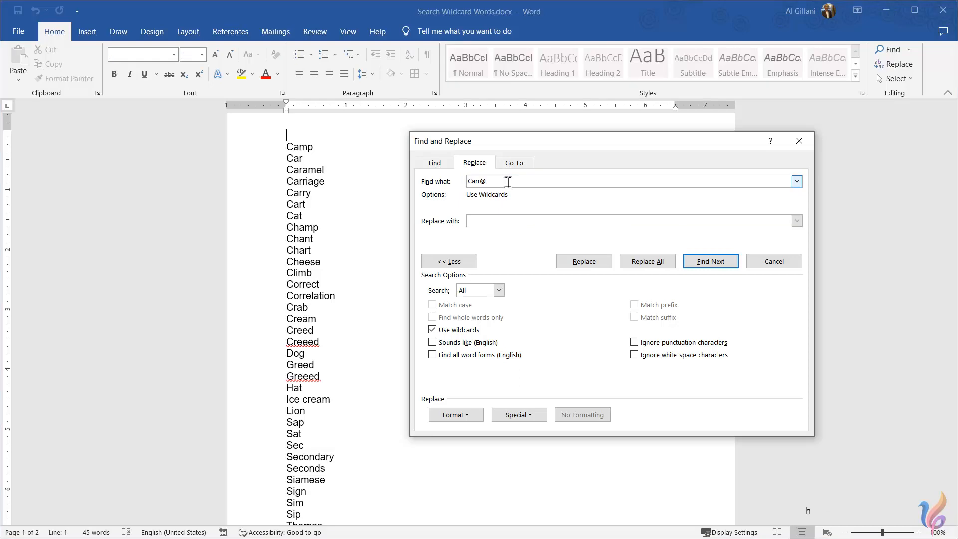
Change the search pattern to \* and find the literal asterisk from the document's start
click(510, 180)
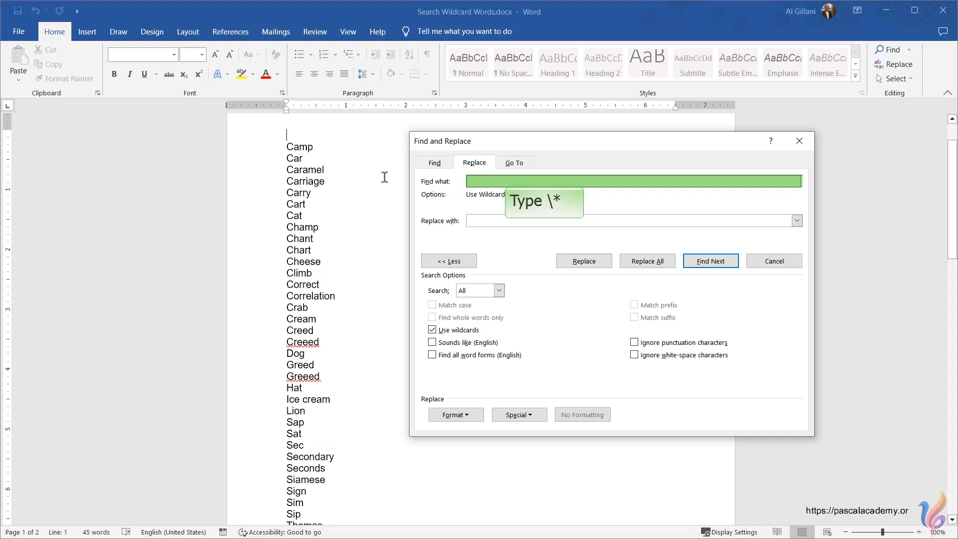
text(\*)
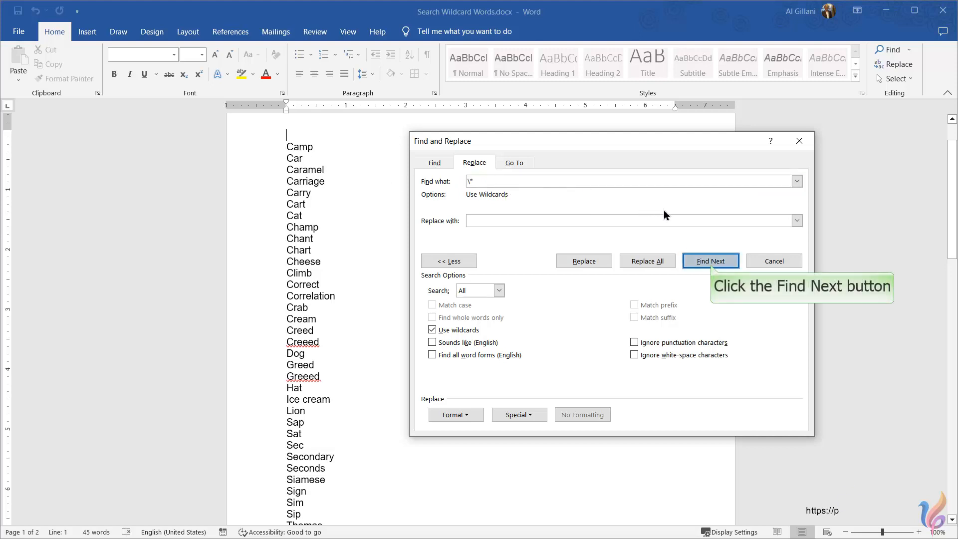
click(710, 258)
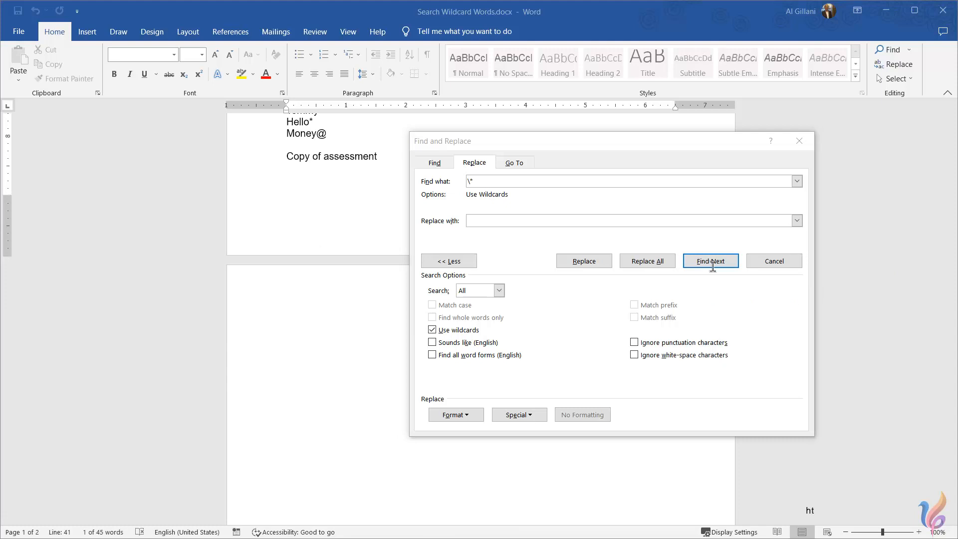